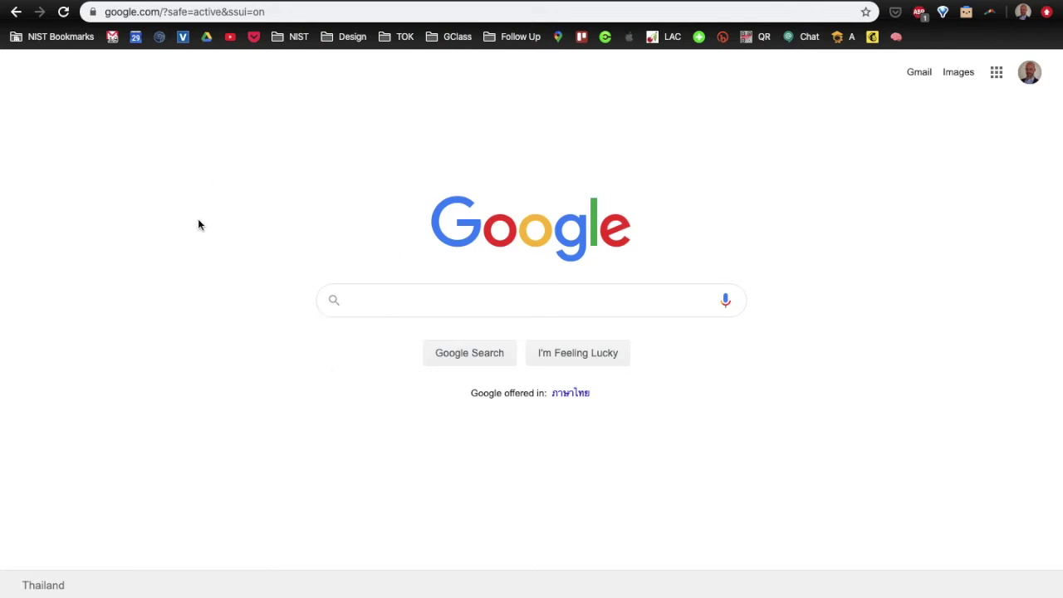
- Go to zoom.us from the Chrome address bar
{"action": "left_click", "coordinate": [314, 13]}
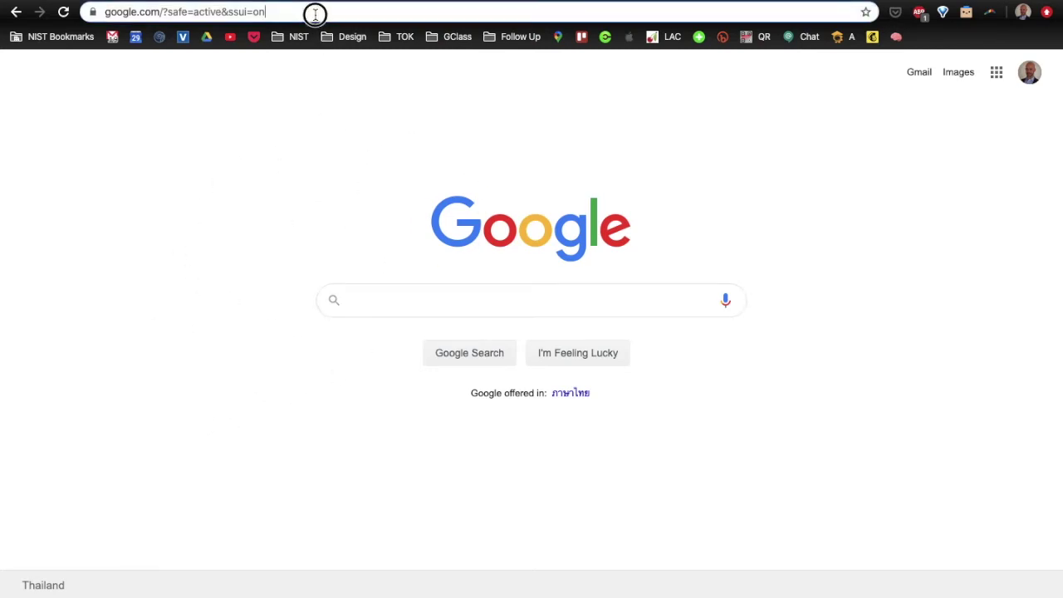
{"action": "type", "text": "zoom.us"}
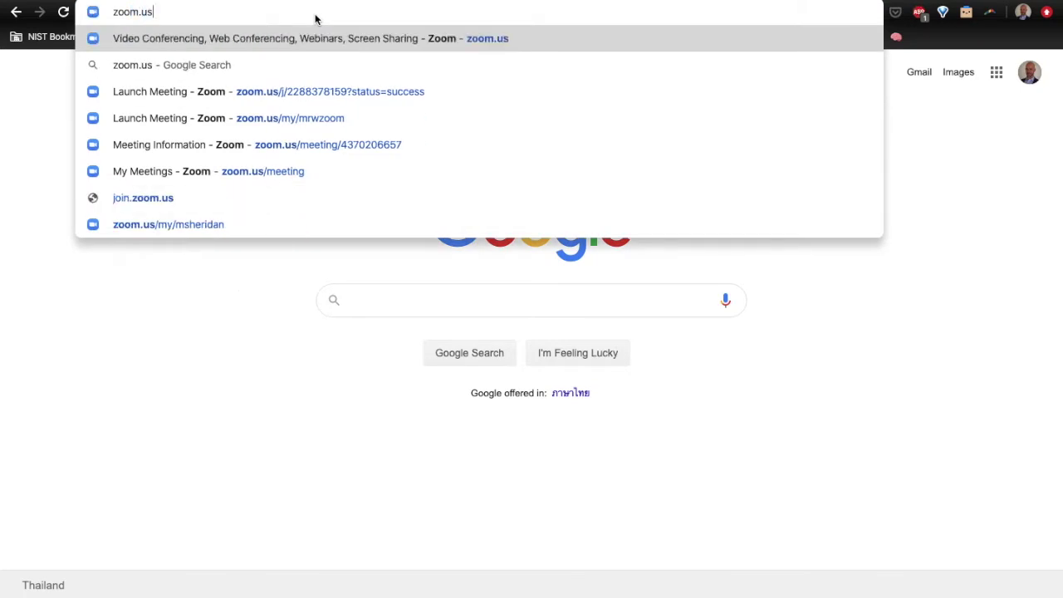
{"action": "key", "text": "Return"}
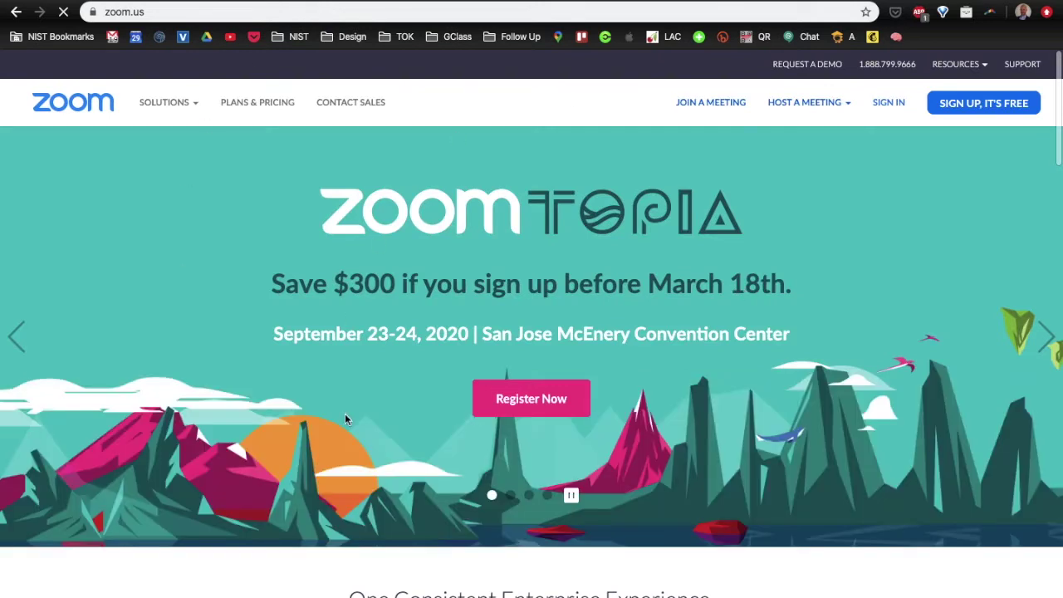
- Sign in to Zoom with the Google account and open the Profile page
{"action": "left_click", "coordinate": [888, 103]}
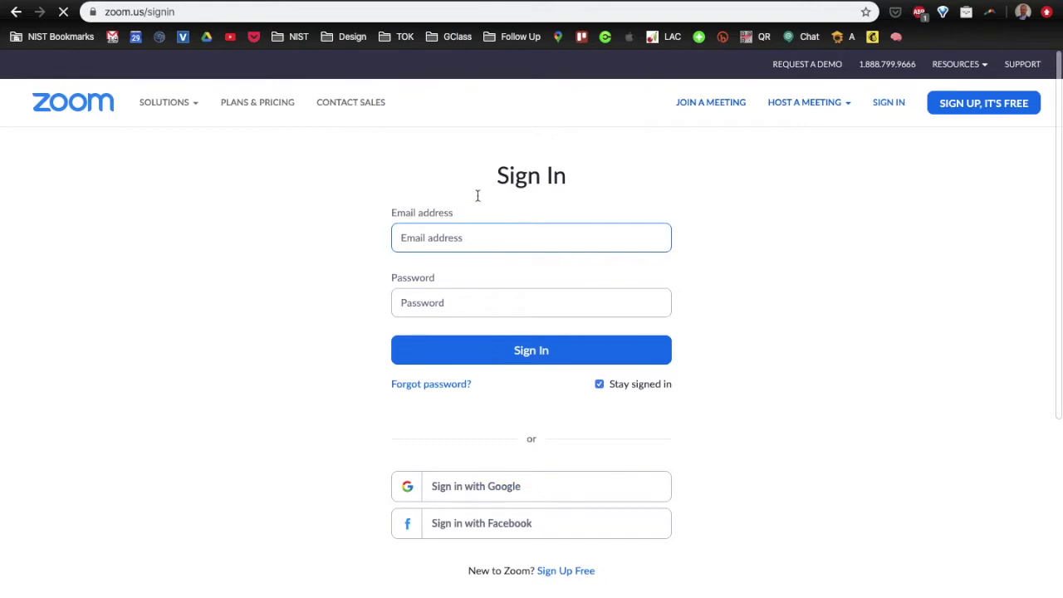
{"action": "left_click", "coordinate": [476, 495]}
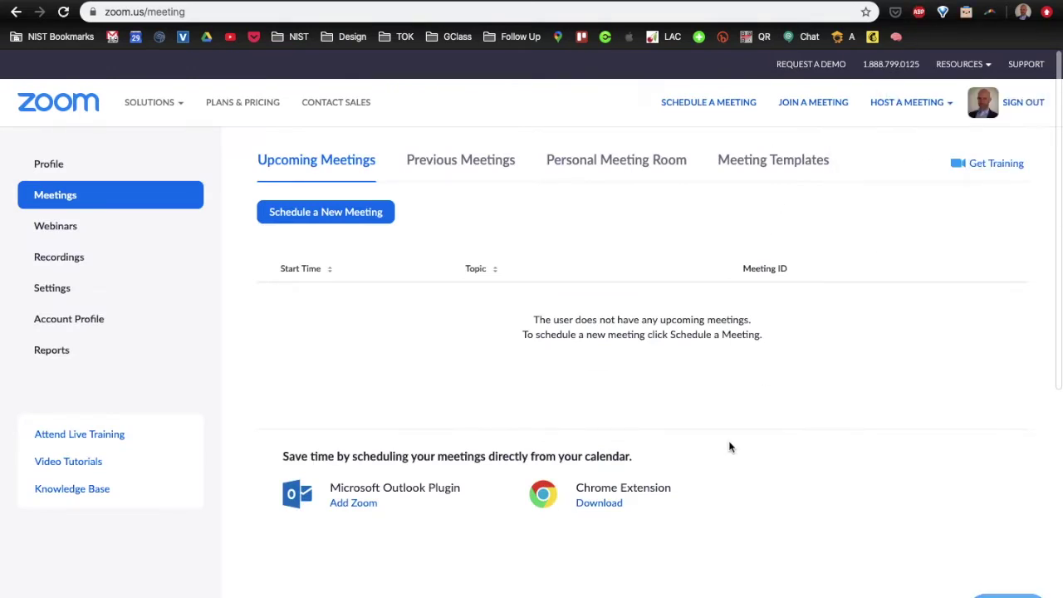
{"action": "left_click", "coordinate": [984, 102]}
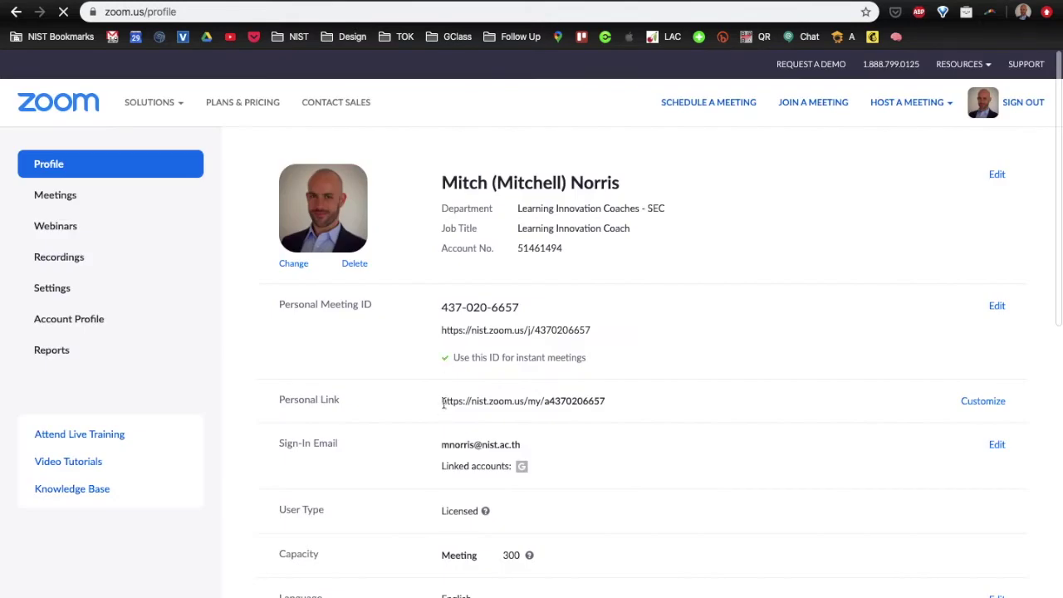
- Replace the numeric personal link alias with a name-based alias and submit it
{"action": "left_click_drag", "start_coordinate": [435, 404], "coordinate": [628, 406]}
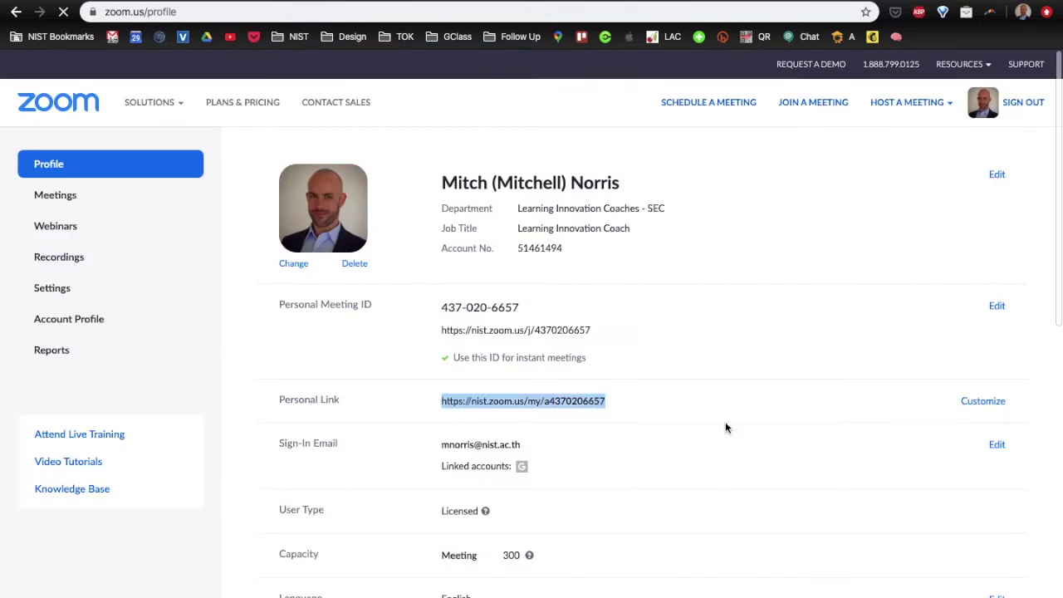
{"action": "left_click", "coordinate": [983, 402]}
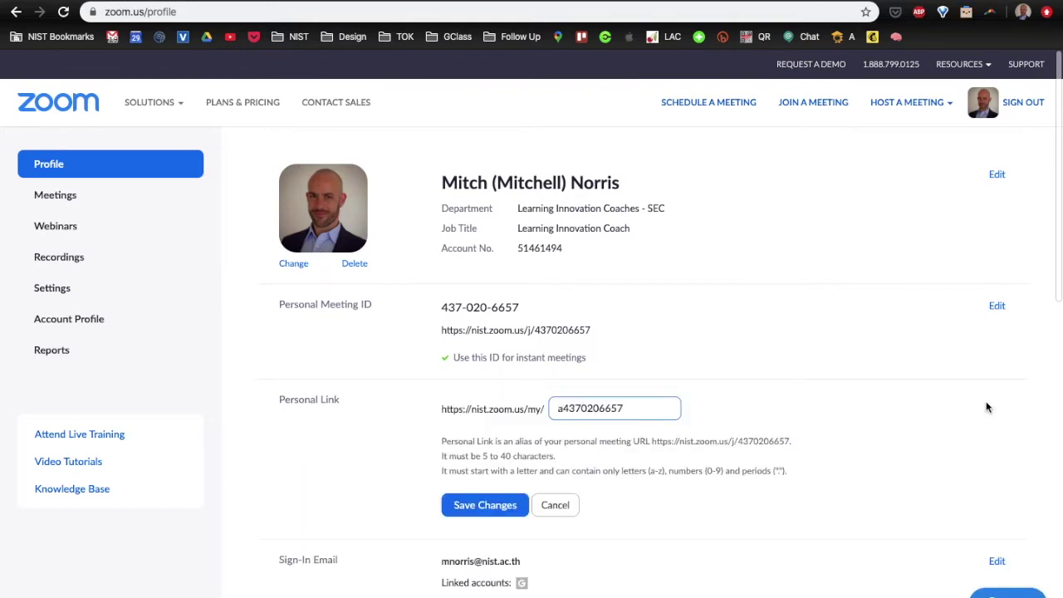
{"action": "double_click", "coordinate": [632, 410]}
{"action": "left_click", "coordinate": [469, 505]}
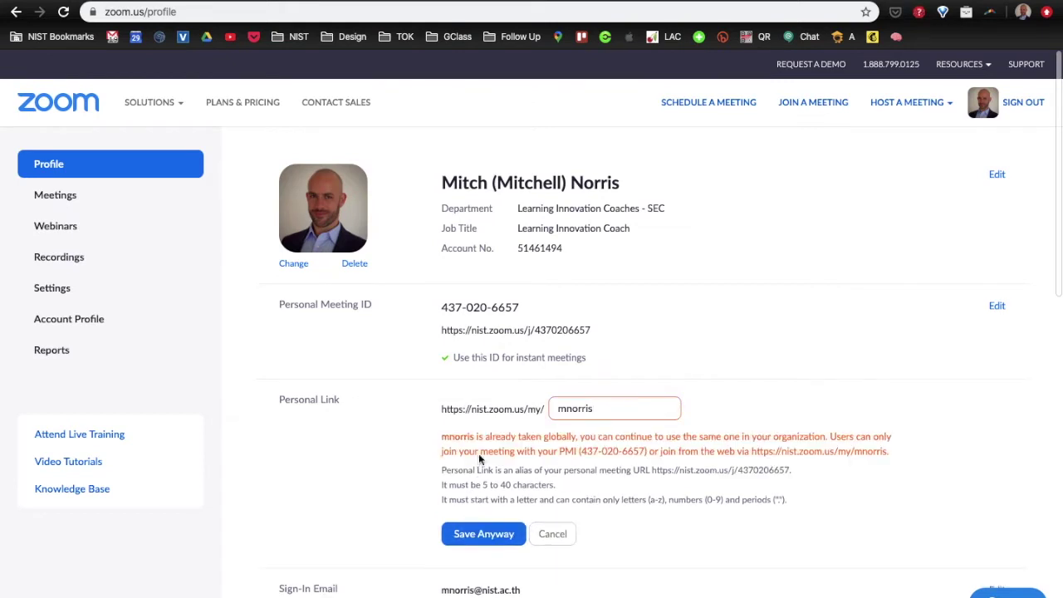
- Save the new personal link anyway despite the already-taken warning
{"action": "left_click_drag", "start_coordinate": [441, 438], "coordinate": [576, 436]}
{"action": "double_click", "coordinate": [479, 409]}
{"action": "double_click", "coordinate": [477, 408]}
{"action": "left_click_drag", "start_coordinate": [440, 409], "coordinate": [488, 409]}
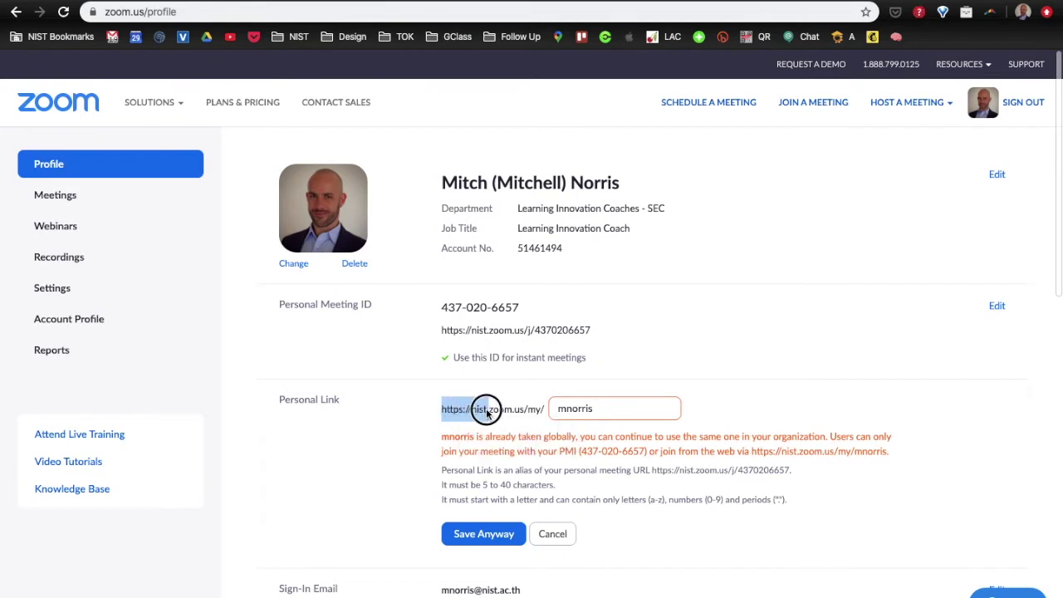
{"action": "right_click", "coordinate": [482, 538]}
{"action": "left_click", "coordinate": [473, 537]}
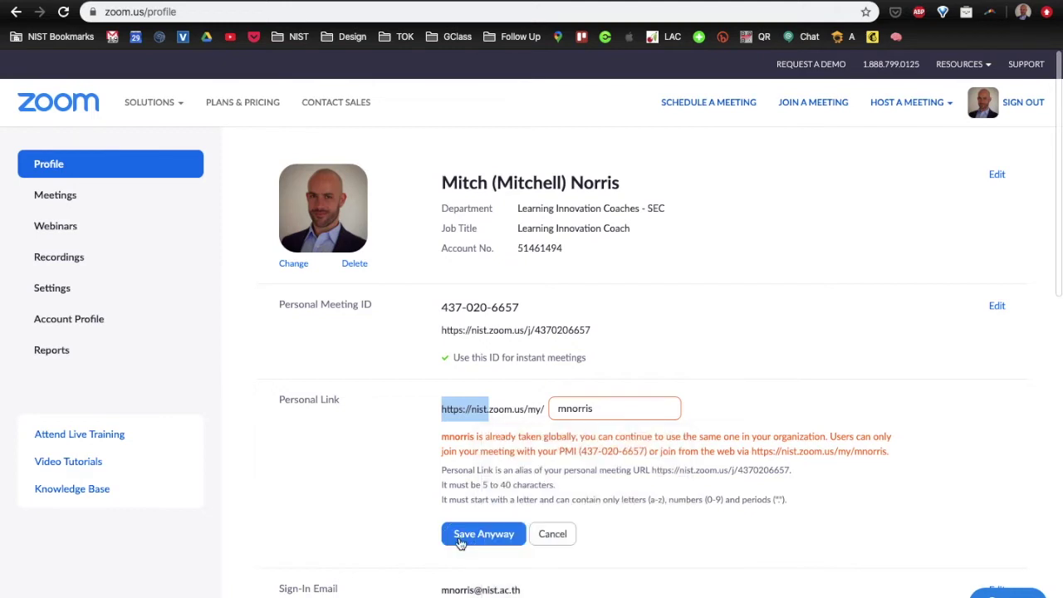
{"action": "left_click", "coordinate": [463, 536]}
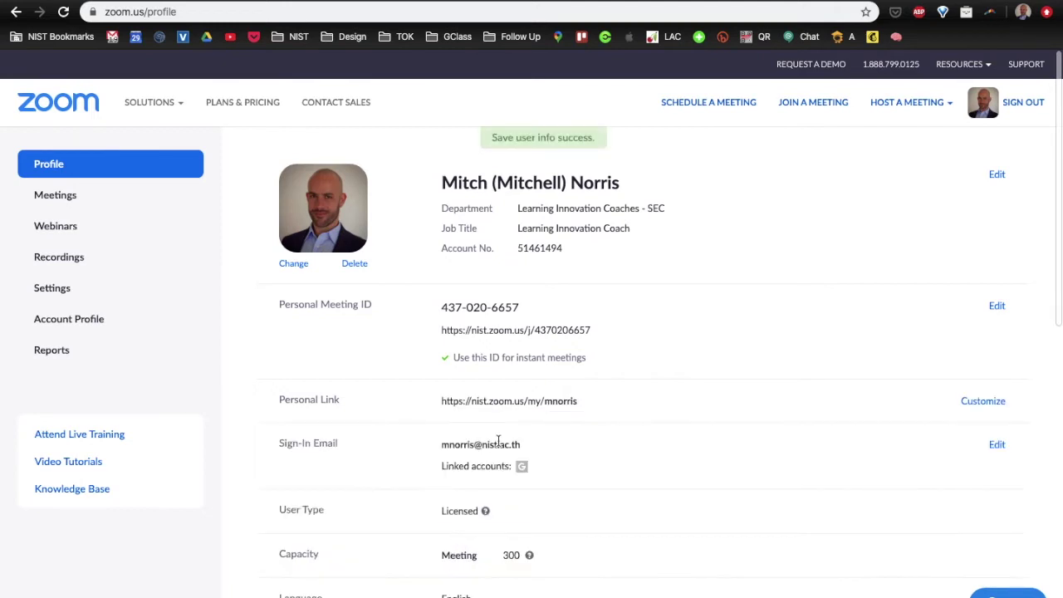
{"action": "left_click_drag", "start_coordinate": [581, 405], "coordinate": [438, 411]}
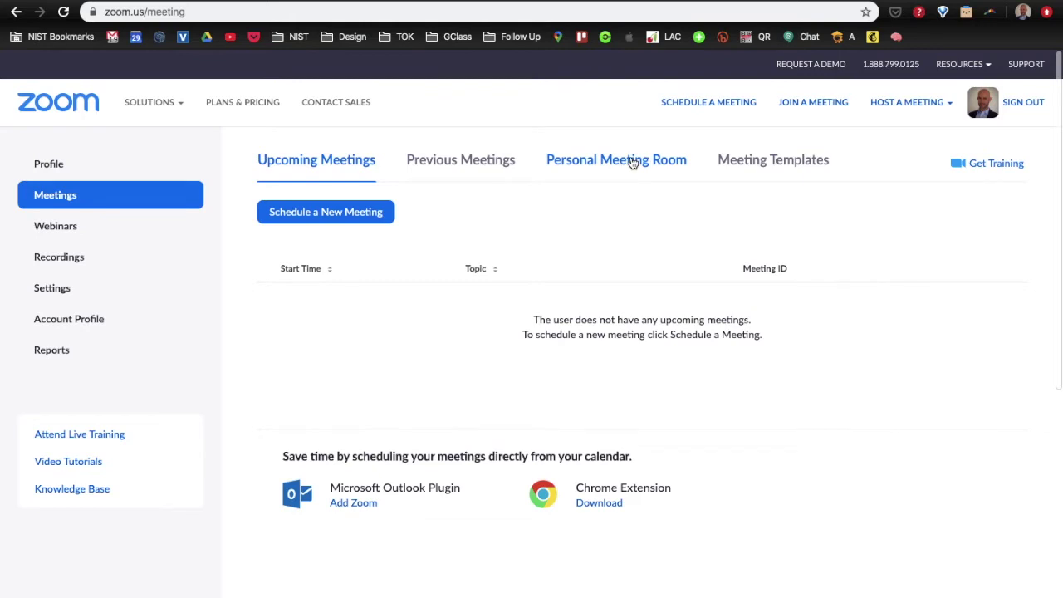
- Show the Personal Meeting Room details and meeting options, then start editing it
{"action": "left_click", "coordinate": [633, 162]}
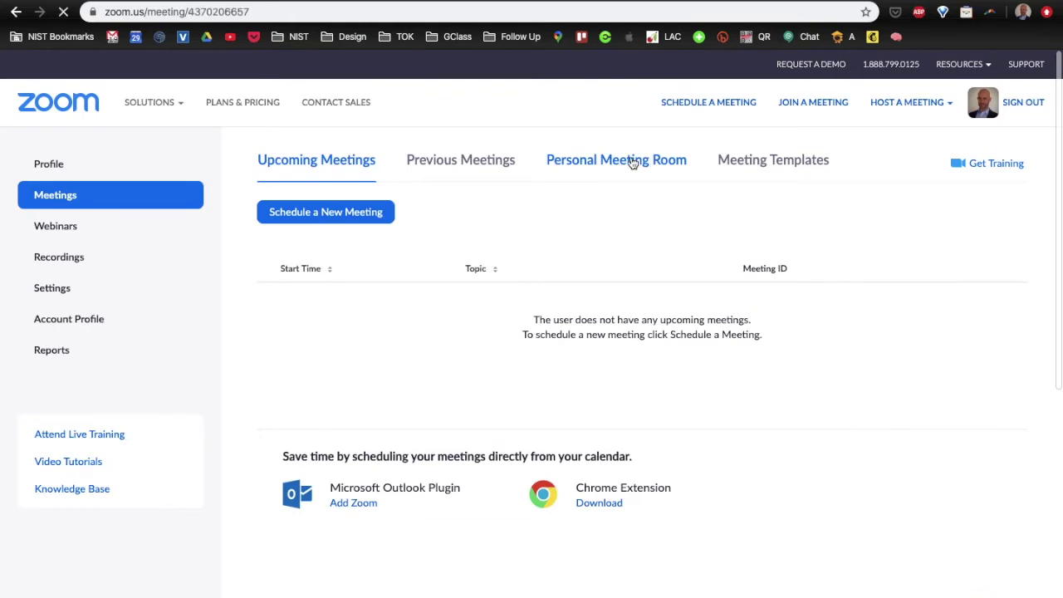
{"action": "scroll", "coordinate": [380, 502], "scroll_direction": "down", "scroll_amount": 5}
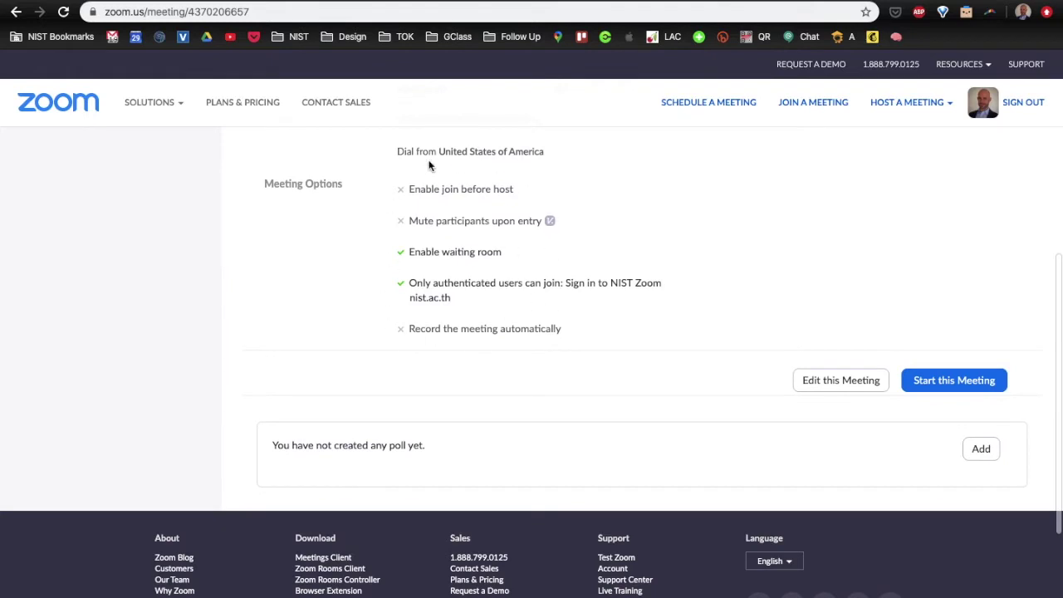
{"action": "left_click", "coordinate": [846, 386]}
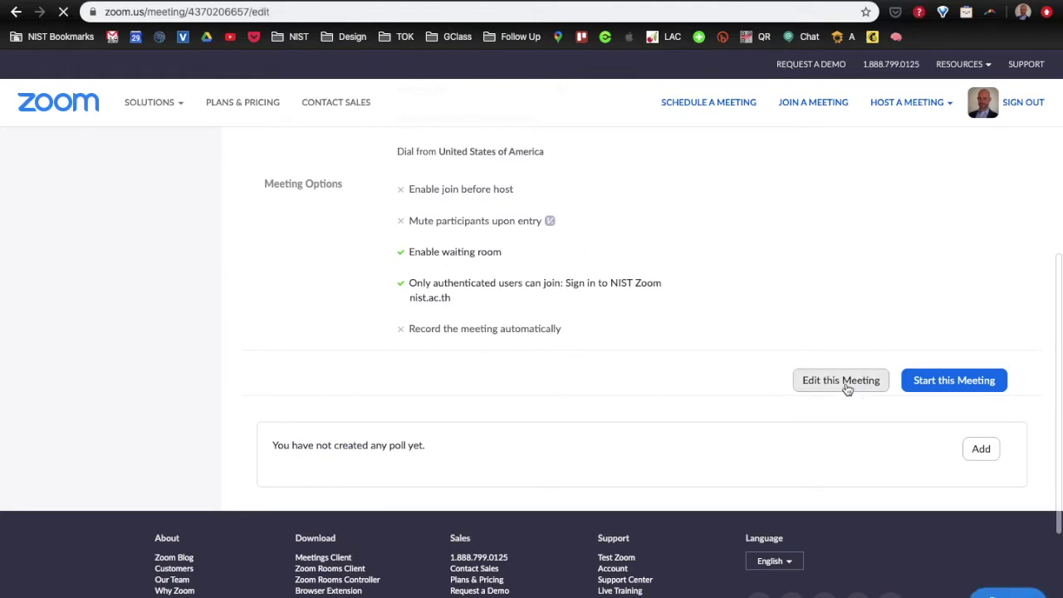
- Save the Personal Meeting Room with waiting room on and Sign in to NIST Zoom required
{"action": "scroll", "coordinate": [509, 362], "scroll_direction": "down", "scroll_amount": 5}
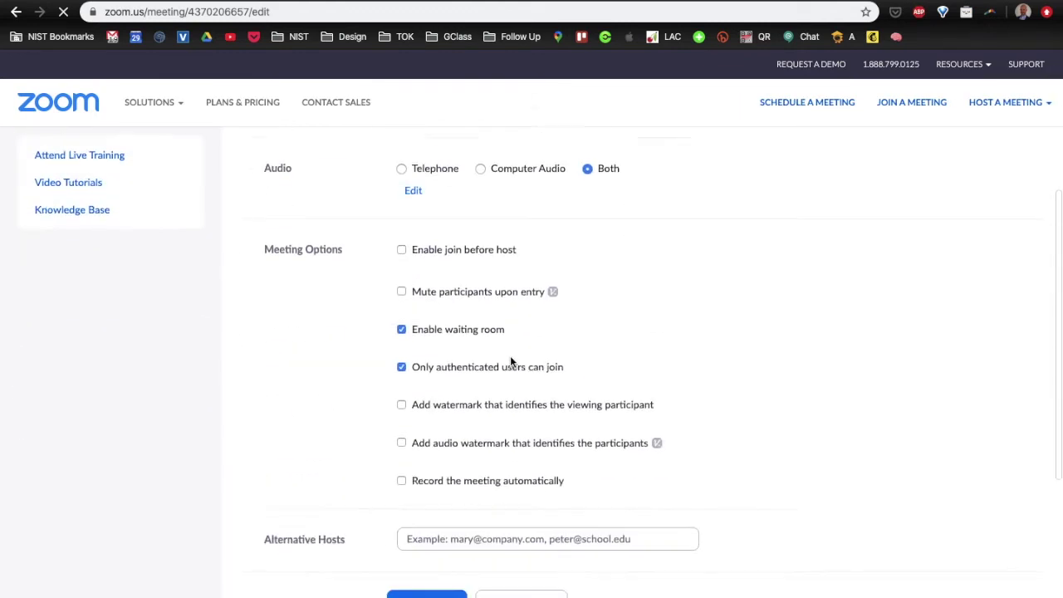
{"action": "scroll", "coordinate": [510, 362], "scroll_direction": "down", "scroll_amount": 1}
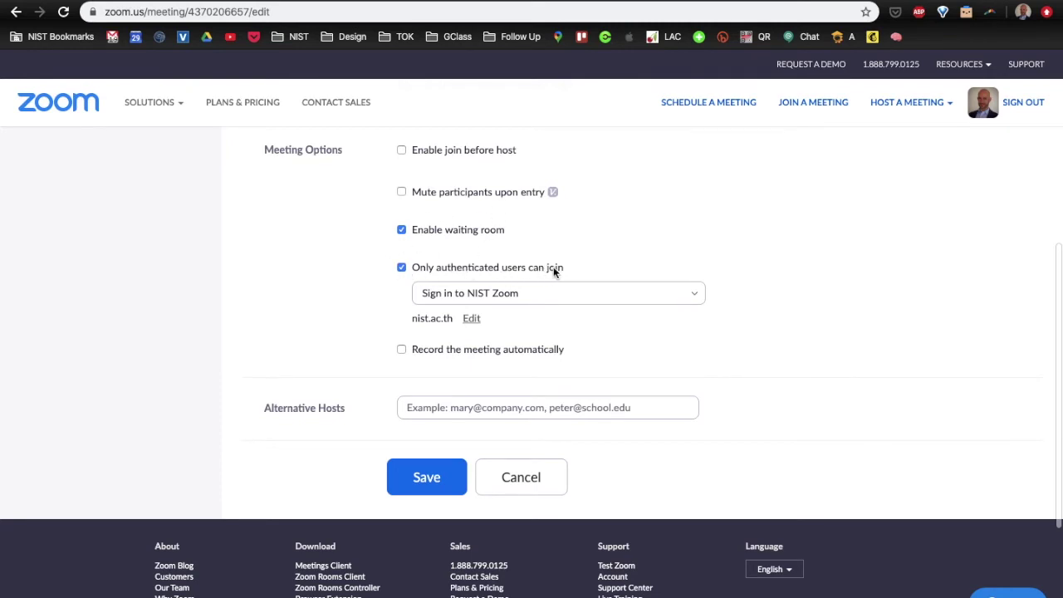
{"action": "left_click", "coordinate": [699, 294]}
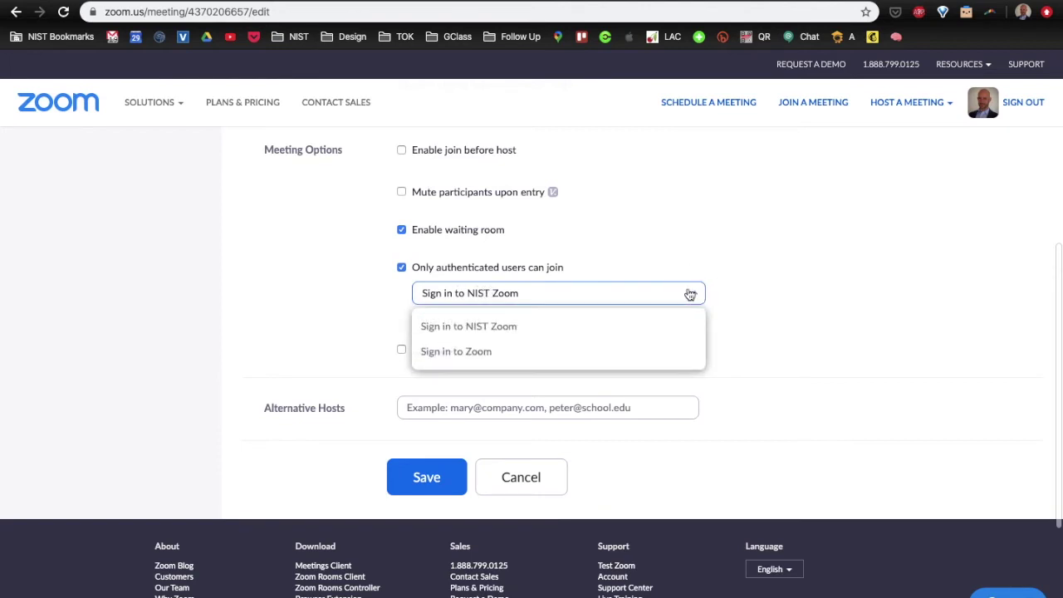
{"action": "left_click", "coordinate": [487, 332]}
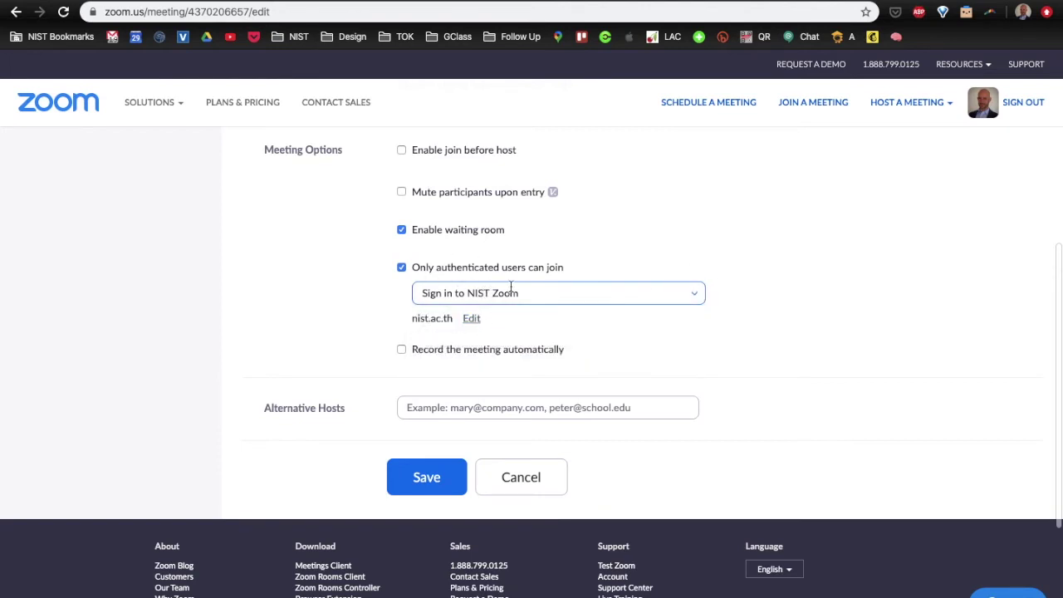
{"action": "left_click", "coordinate": [427, 480]}
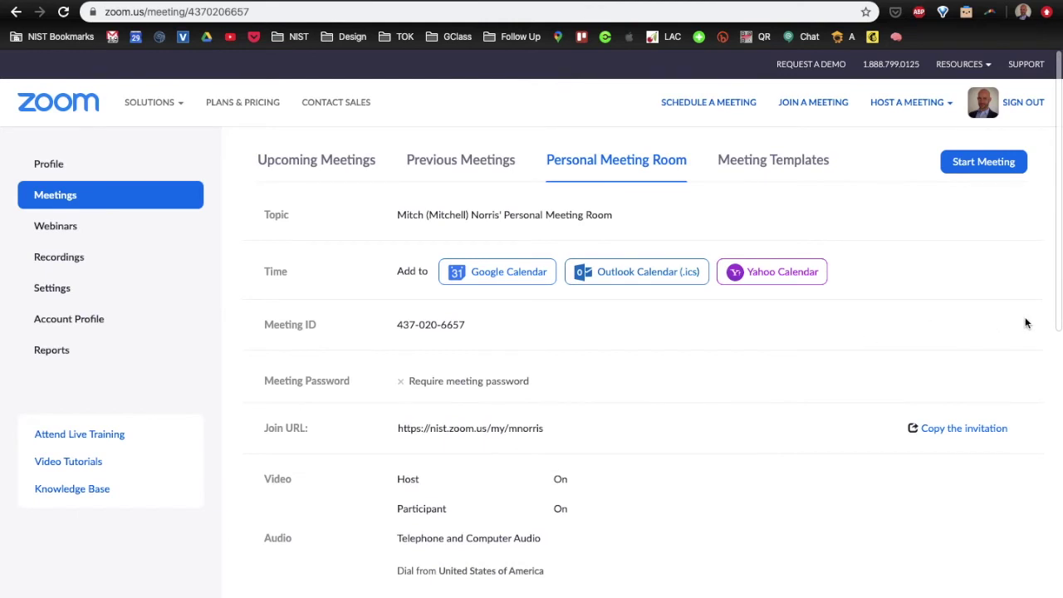
- In the Zoom desktop app, check the Use my PMI option and start a new meeting
{"action": "mouse_move", "coordinate": [1050, 302]}
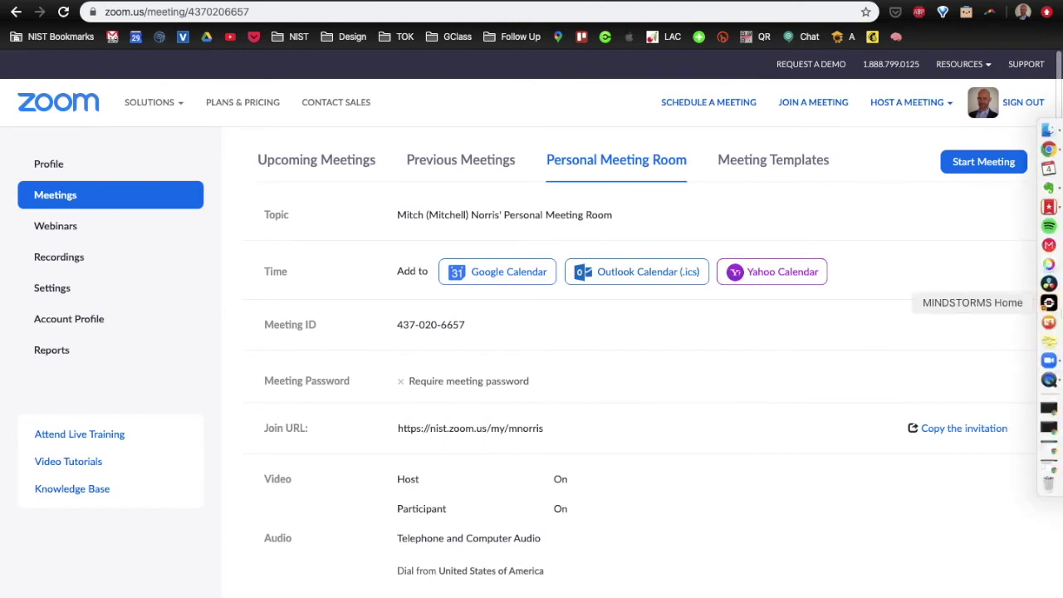
{"action": "left_click", "coordinate": [1049, 362]}
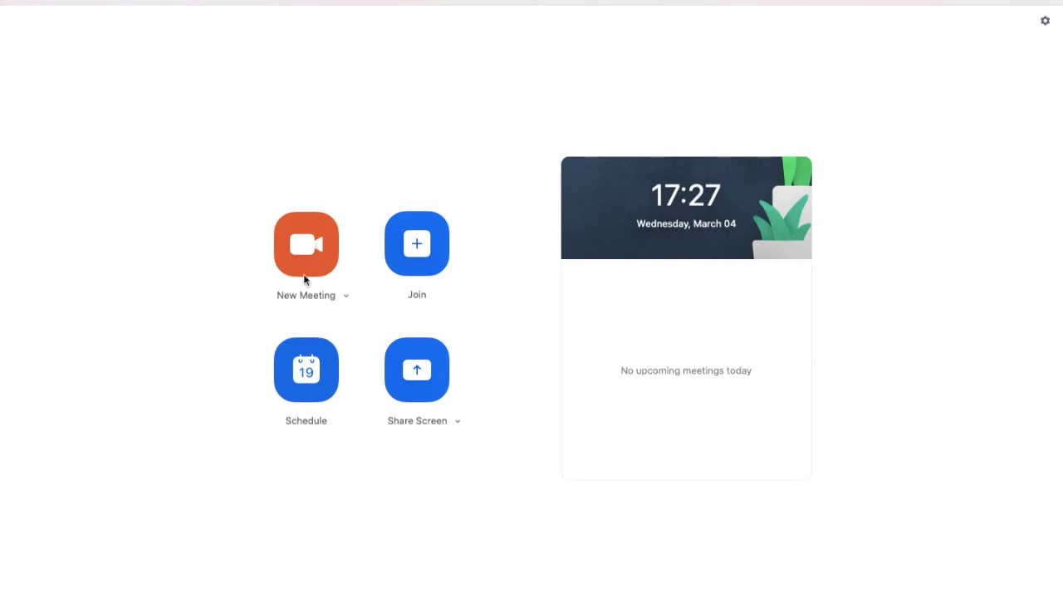
{"action": "left_click", "coordinate": [346, 297]}
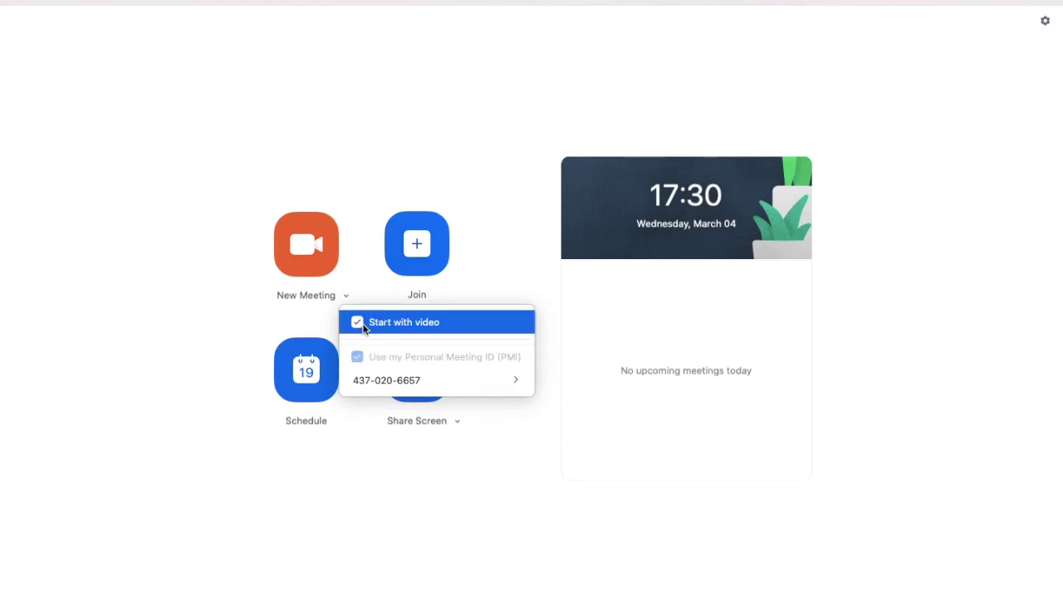
{"action": "left_click", "coordinate": [201, 306]}
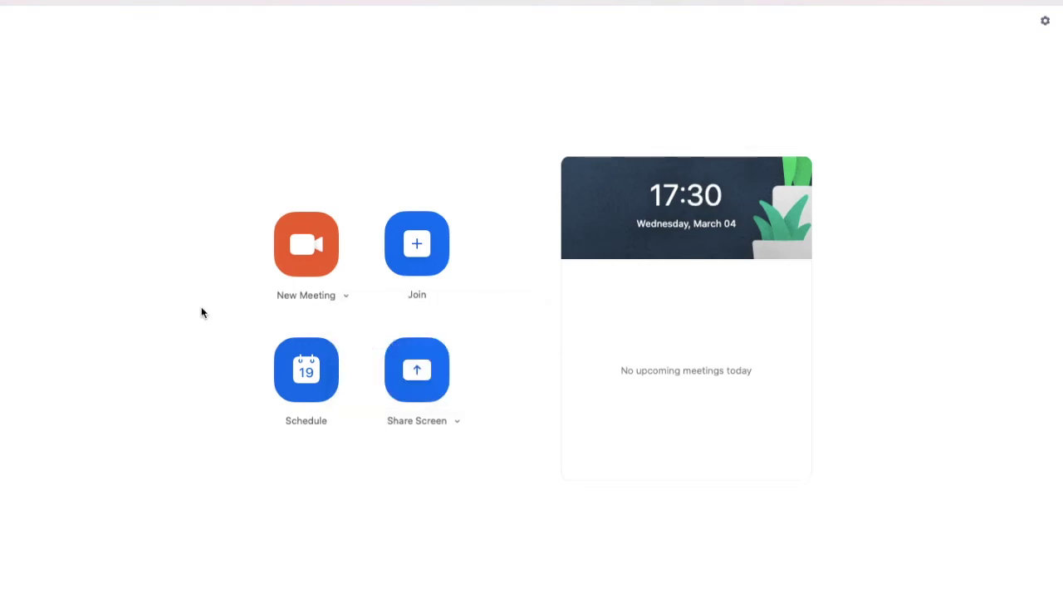
{"action": "left_click", "coordinate": [302, 246]}
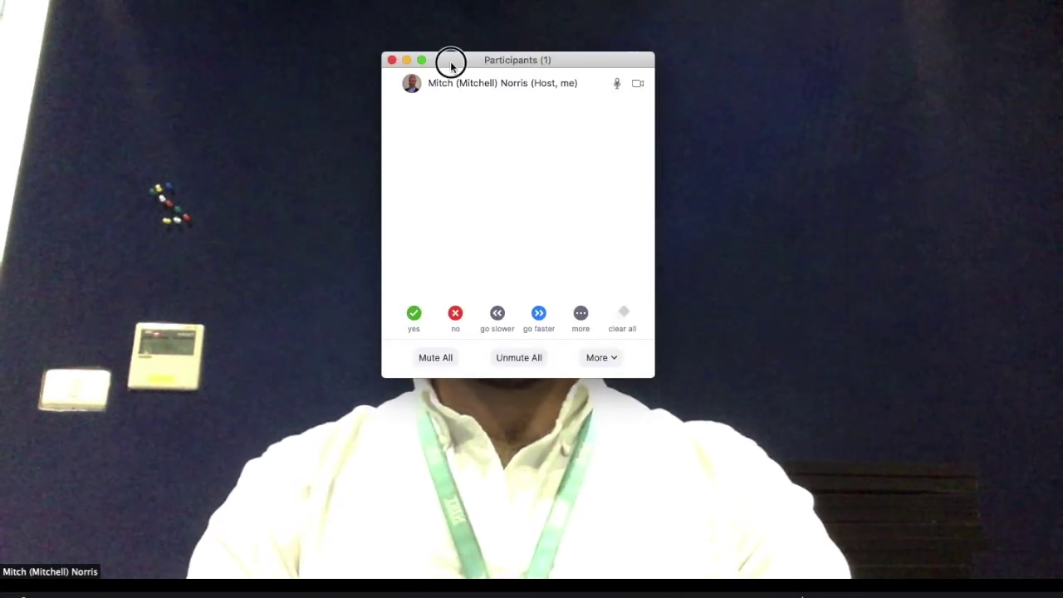
- Move the Participants window to the upper right of the screen
{"action": "left_click_drag", "start_coordinate": [450, 64], "coordinate": [759, 58]}
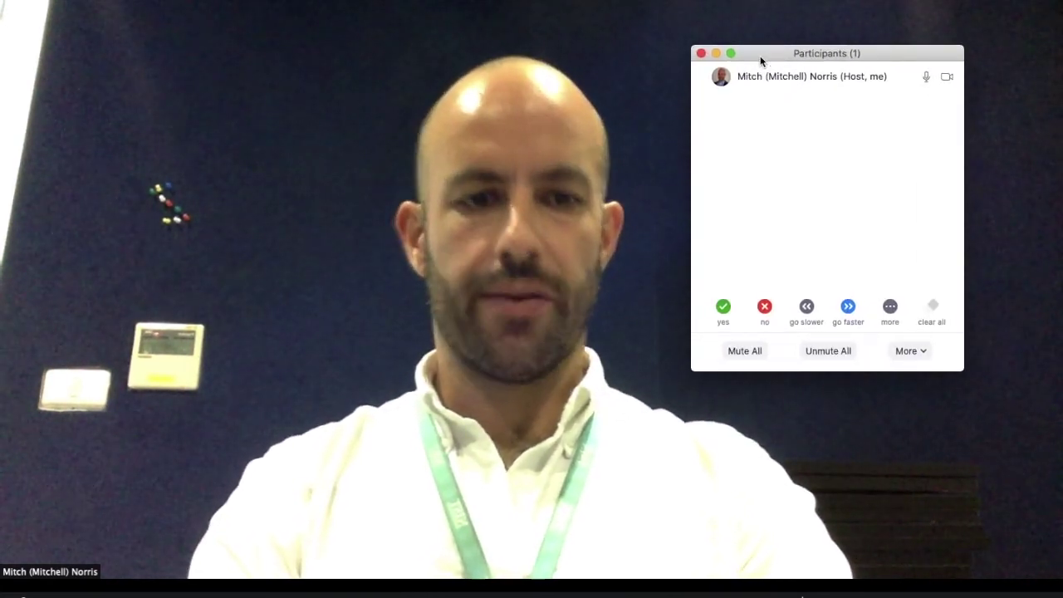